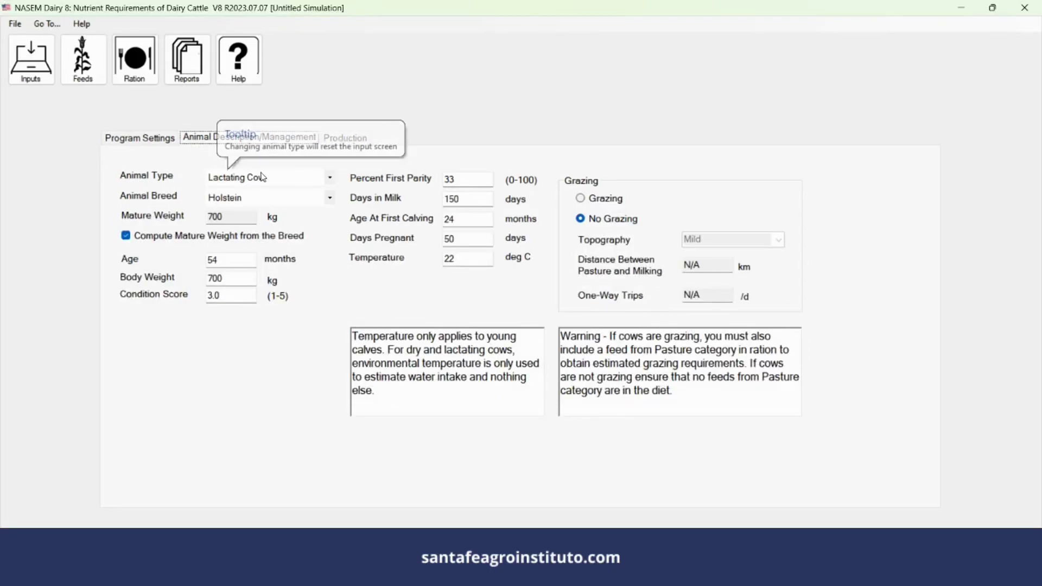
Set the animal type to Lactating Cow and the breed to Holstein.
click(330, 179)
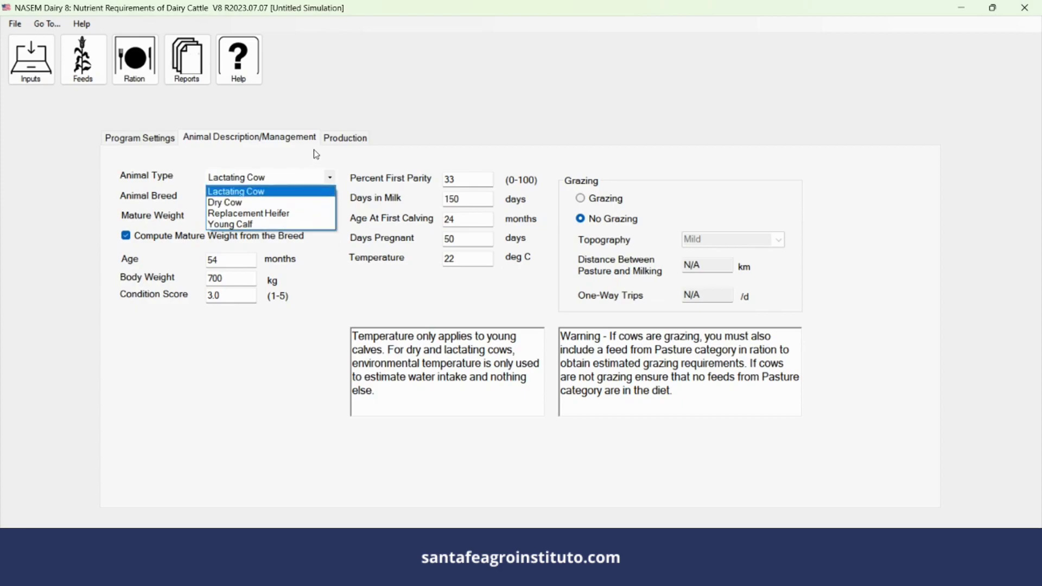
click(268, 194)
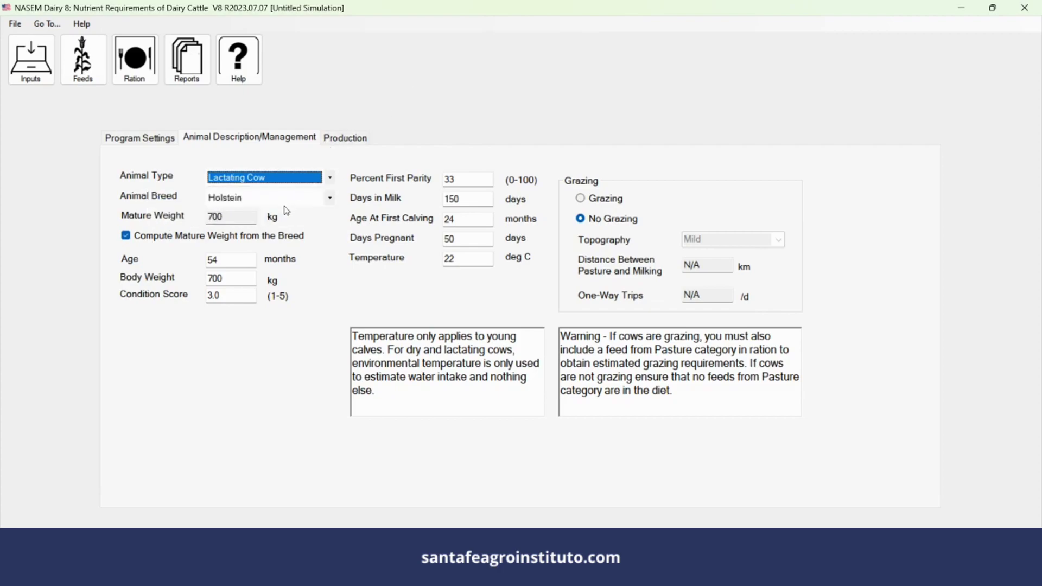
click(329, 198)
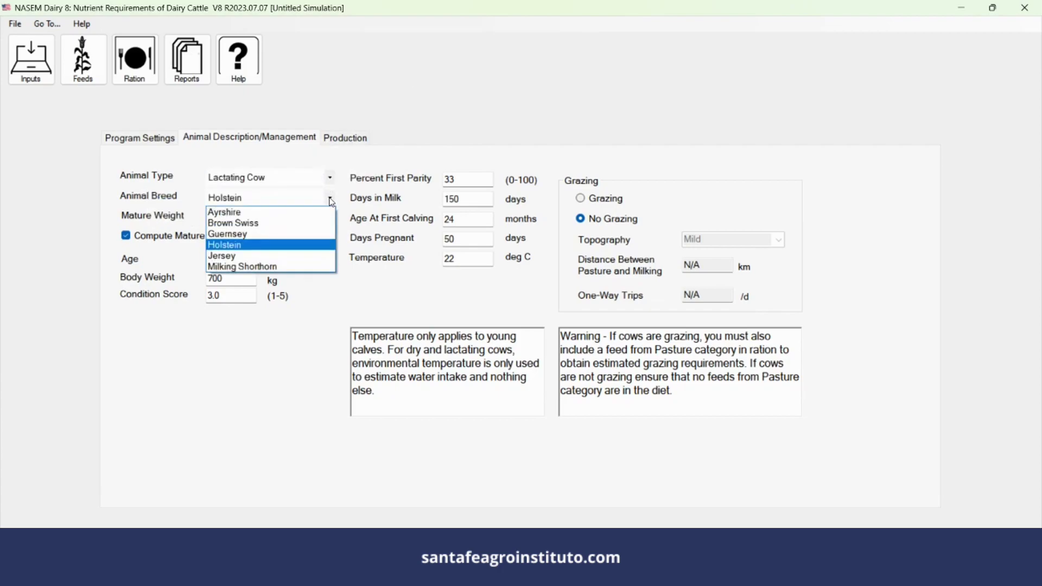
click(298, 252)
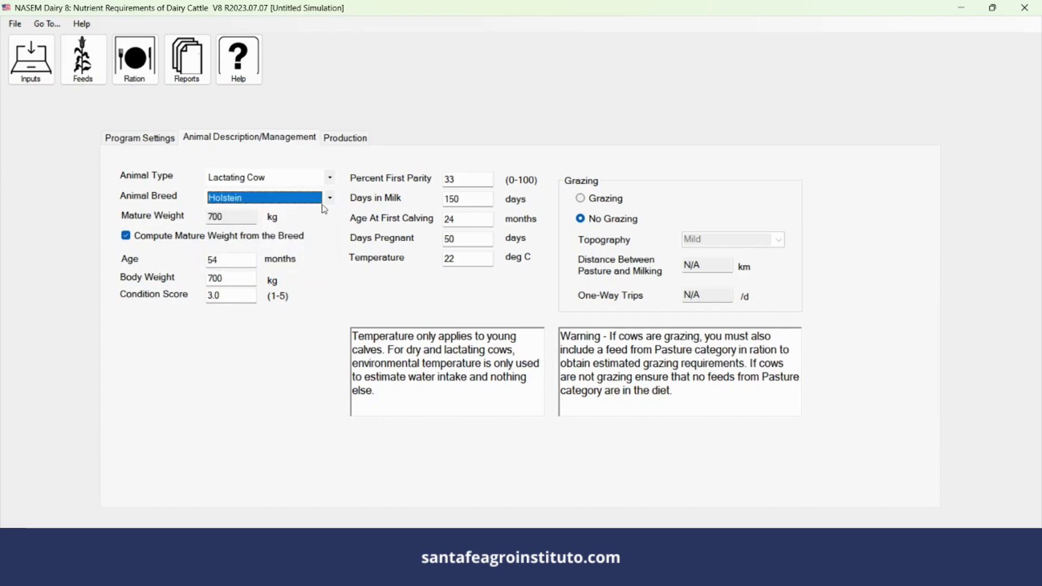
Review mature weight and body weight at 700 kg and condition score at 3.000.
mouse_move(239, 217)
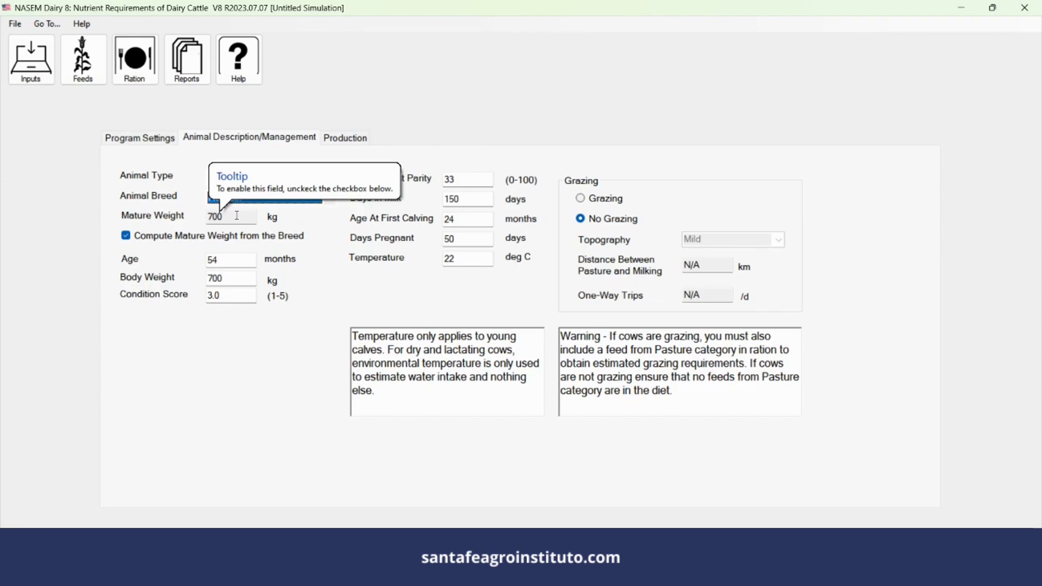
double_click(211, 216)
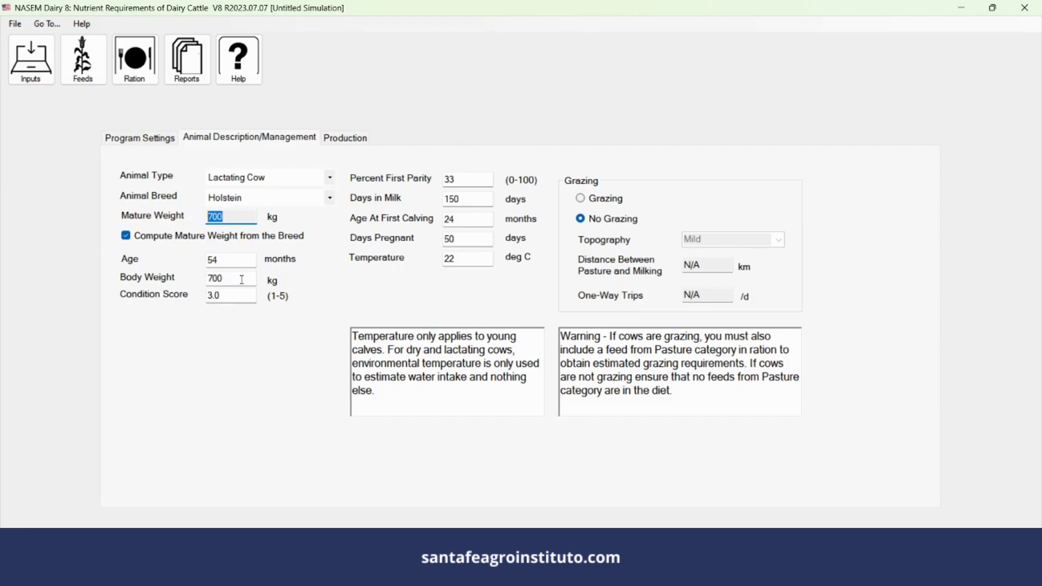
double_click(215, 279)
mouse_move(232, 258)
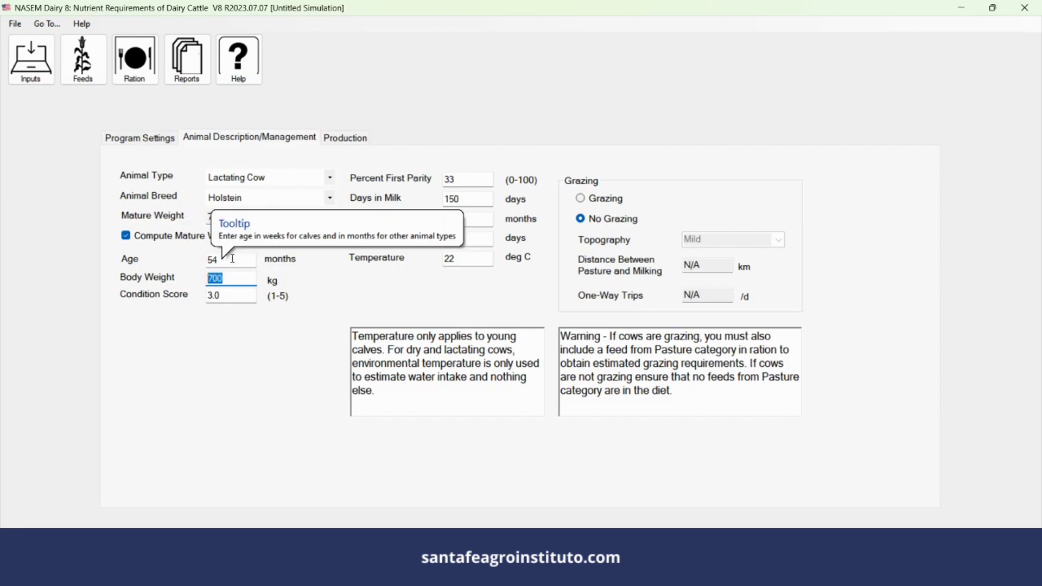
click(229, 296)
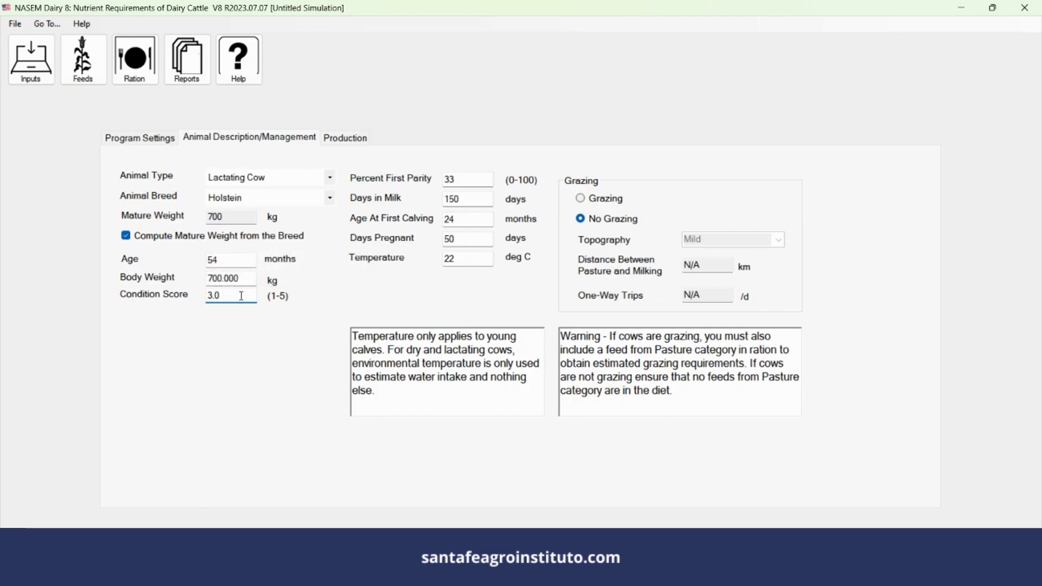
click(483, 181)
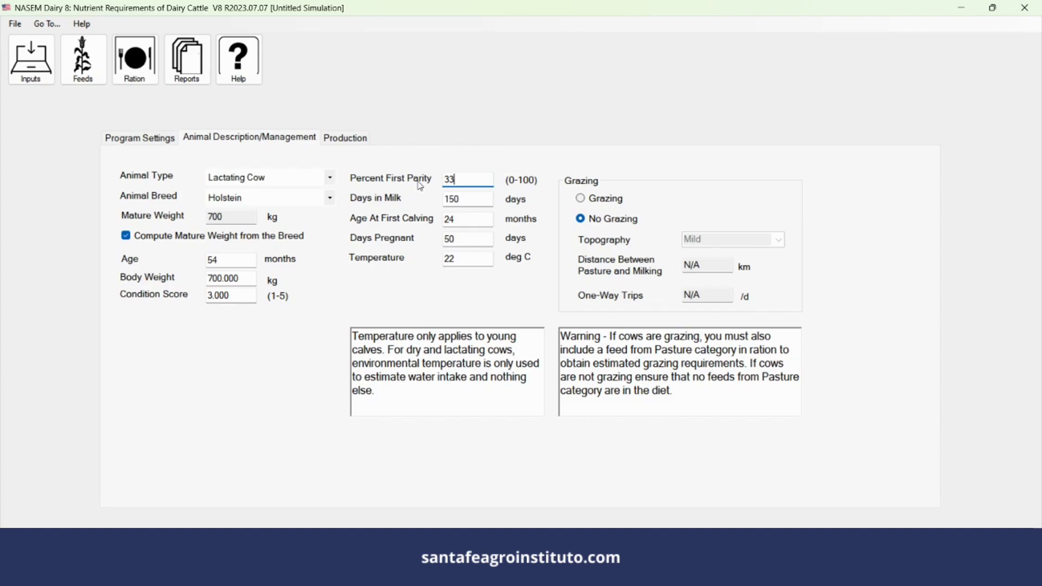
Replace the Percent First Parity value of 33 with 0, then go back to re-edit it.
mouse_move(463, 175)
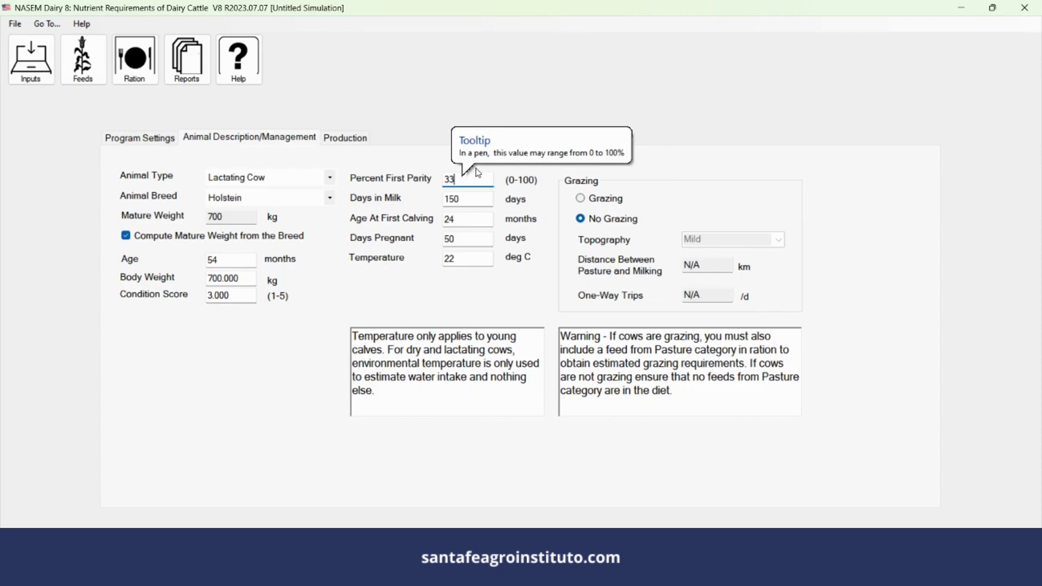
key(BackSpace)
key(BackSpace)
text(0)
click(465, 197)
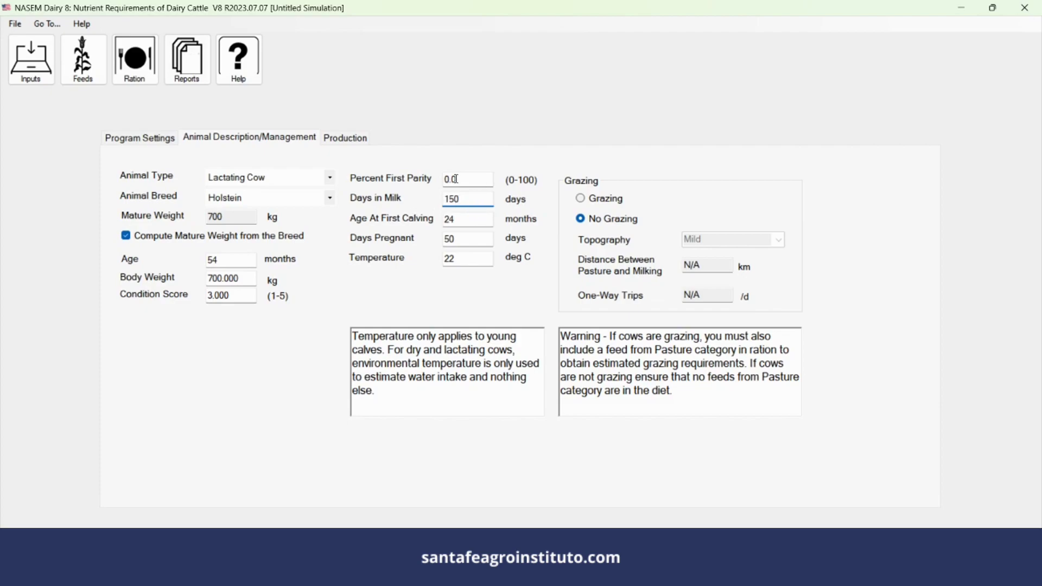
key(shift+Tab)
text(30)
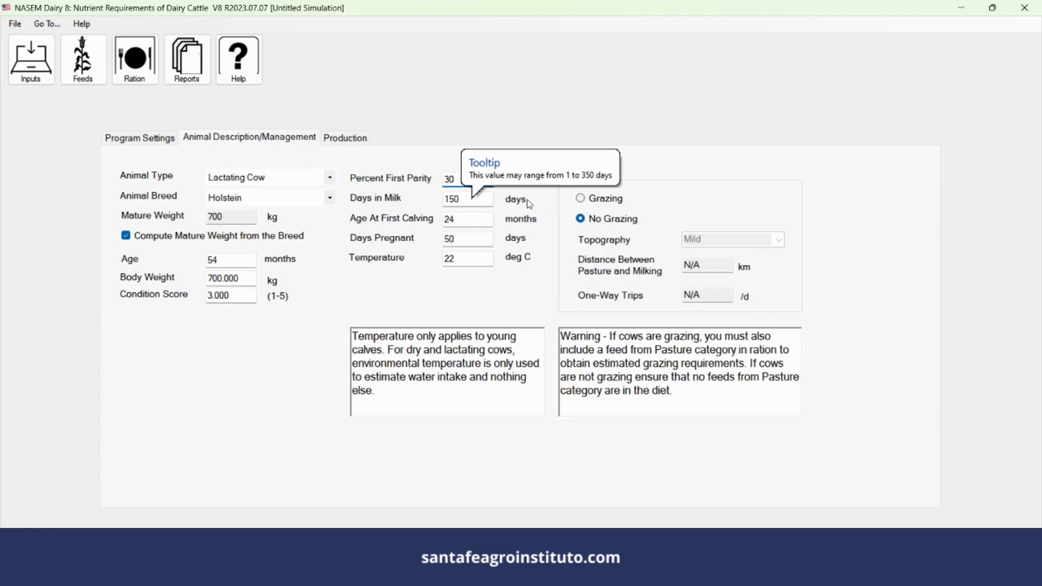
key(BackSpace)
key(BackSpace)
Finish the Percent First Parity entry and enter 100 in Days in Milk.
text(0)
click(474, 204)
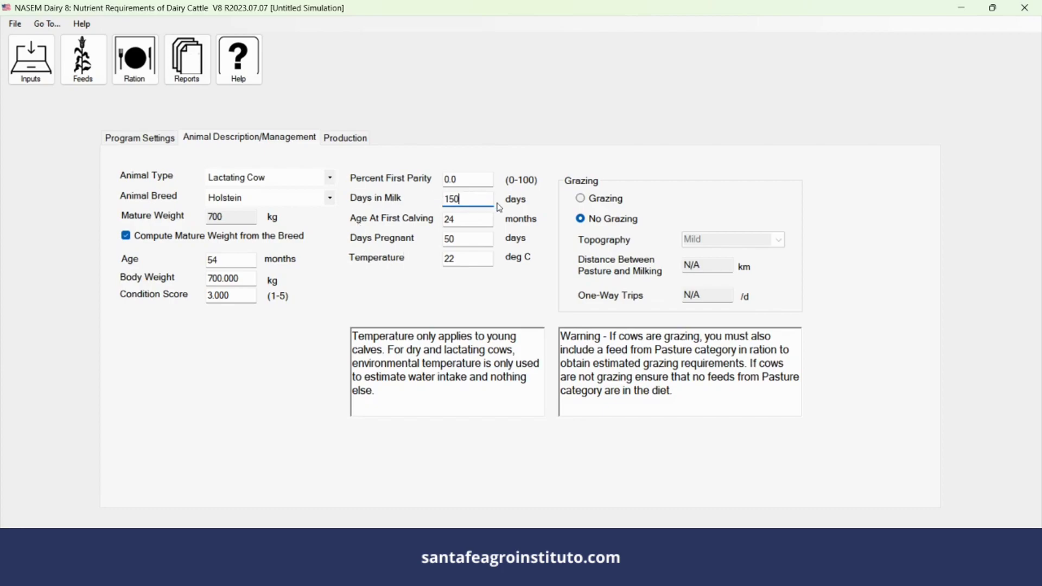
key(BackSpace)
key(BackSpace)
key(BackSpace)
text(100)
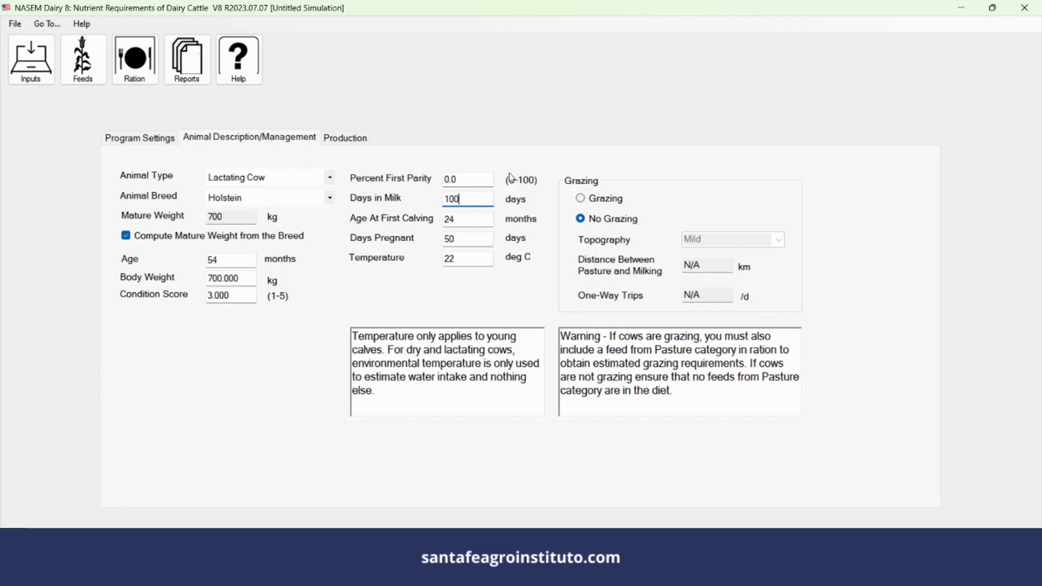
Change Days in Milk to 20 and commit Age At First Calving at 24, then reopen Days in Milk.
double_click(480, 196)
key(BackSpace)
text(2)
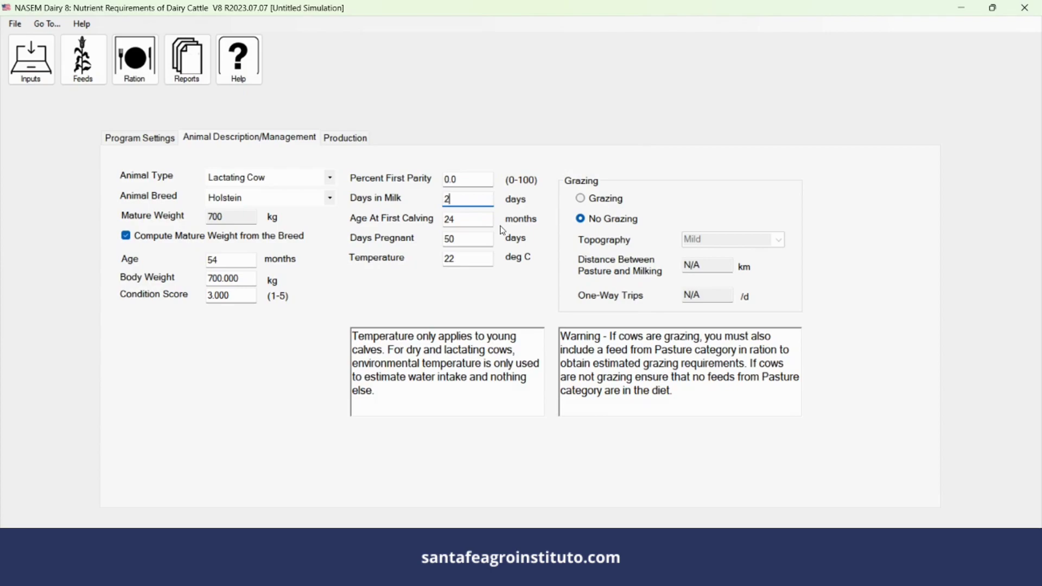
text(0)
click(470, 225)
click(457, 200)
Set Days in Milk to 100 and check Days Pregnant at 50 within its 0–280 day range.
mouse_move(474, 199)
key(BackSpace)
key(BackSpace)
text(100)
click(485, 221)
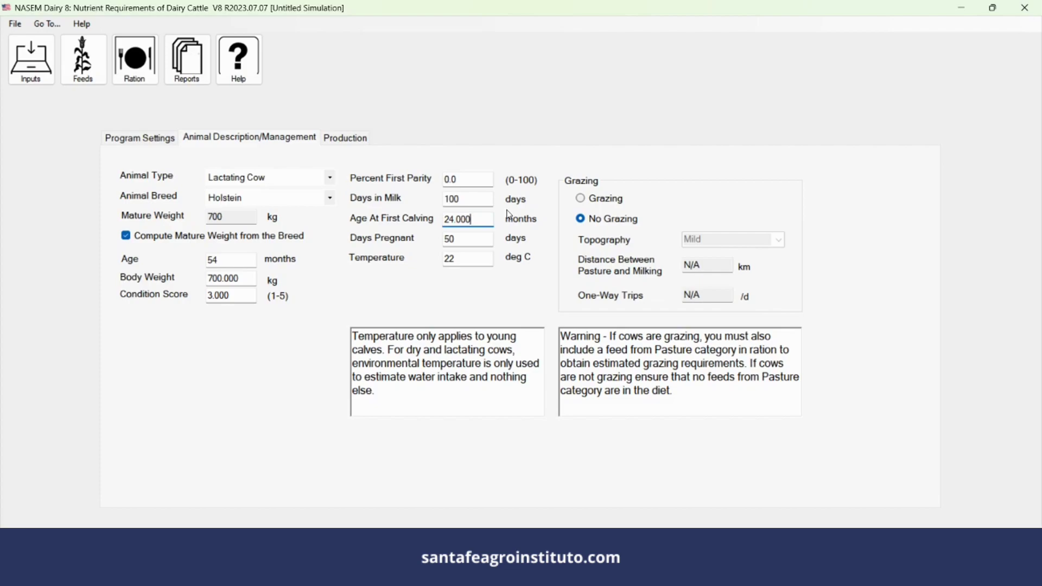
click(461, 237)
mouse_move(485, 240)
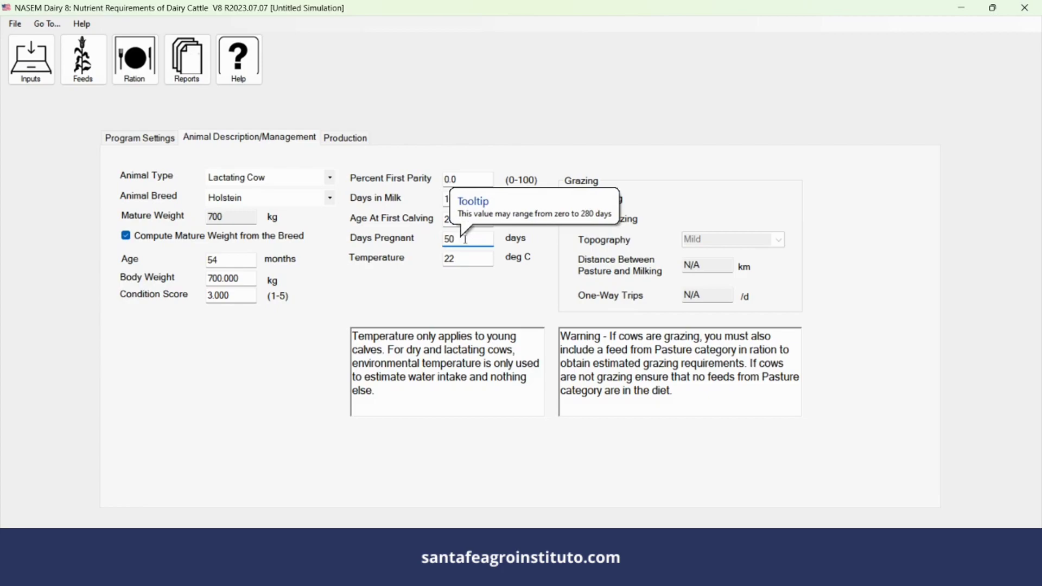
Enter a temperature of 32 deg C.
key(Tab)
text(32)
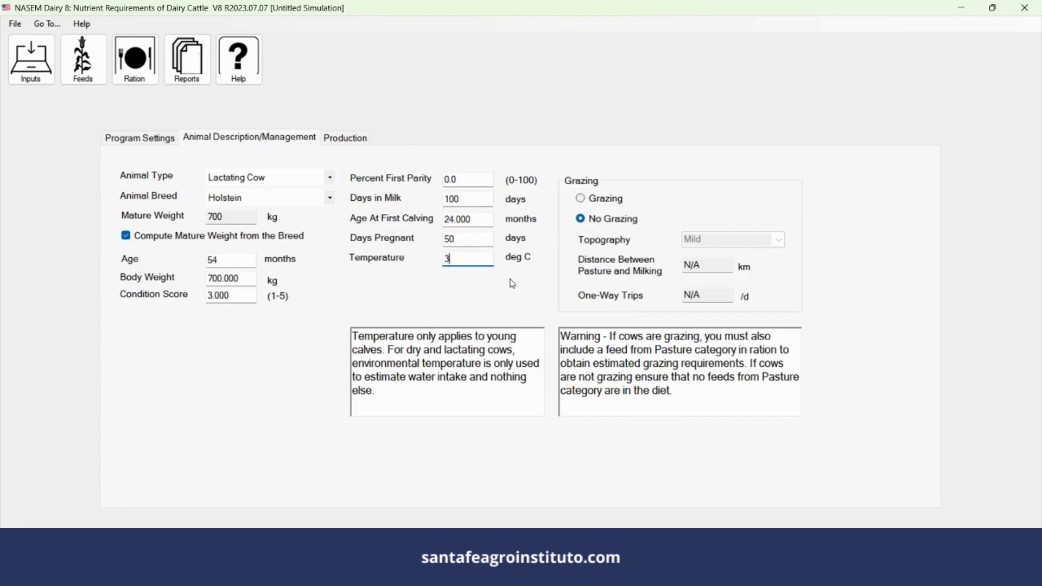
click(473, 238)
mouse_move(447, 260)
Switch the cow to Grazing and expand the Topography choices.
mouse_move(599, 225)
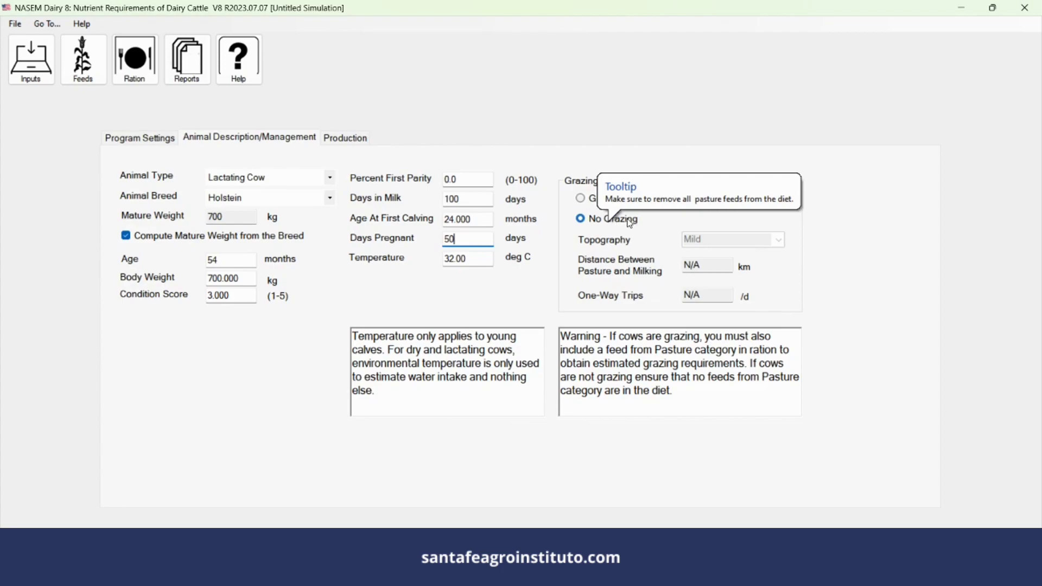
click(581, 199)
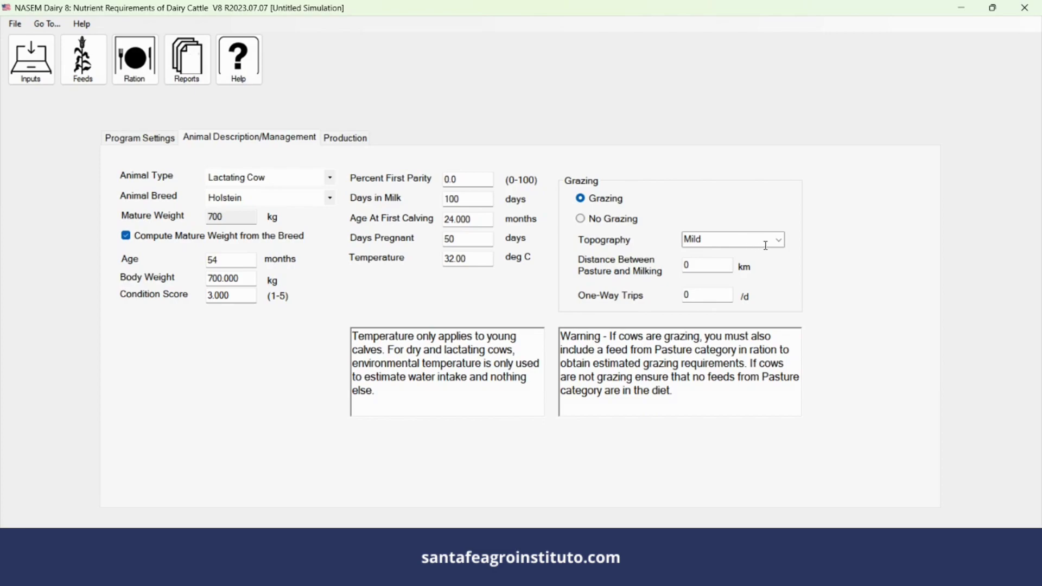
mouse_move(780, 243)
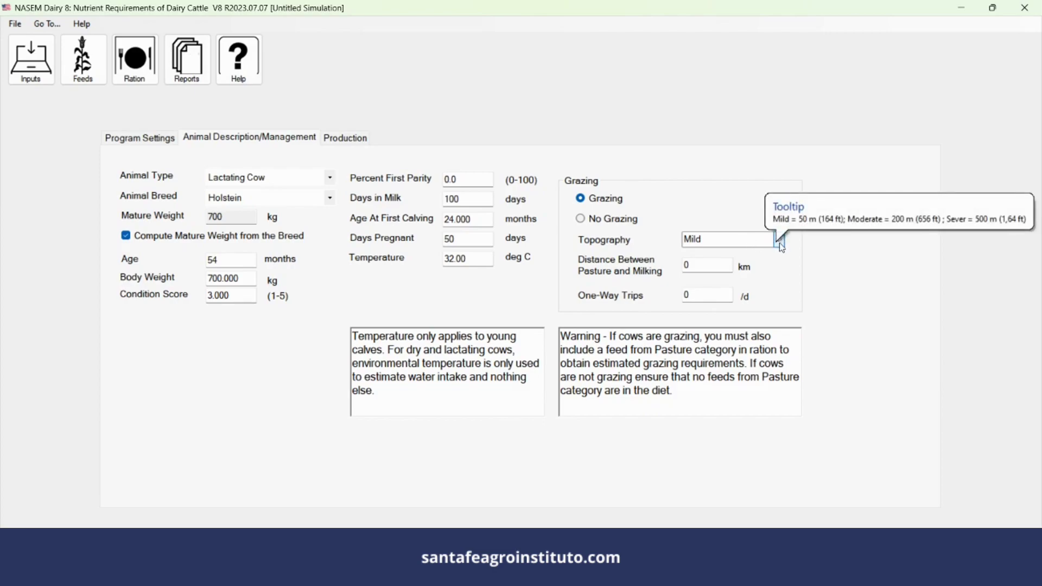
click(779, 243)
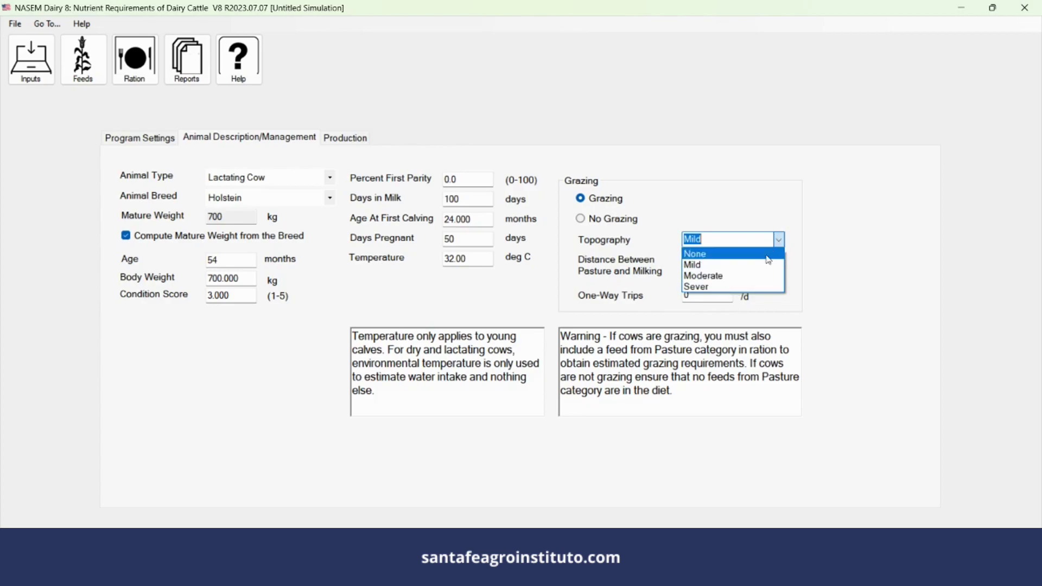
Keep Mild as the topography, then revert the cow to No Grazing.
click(738, 266)
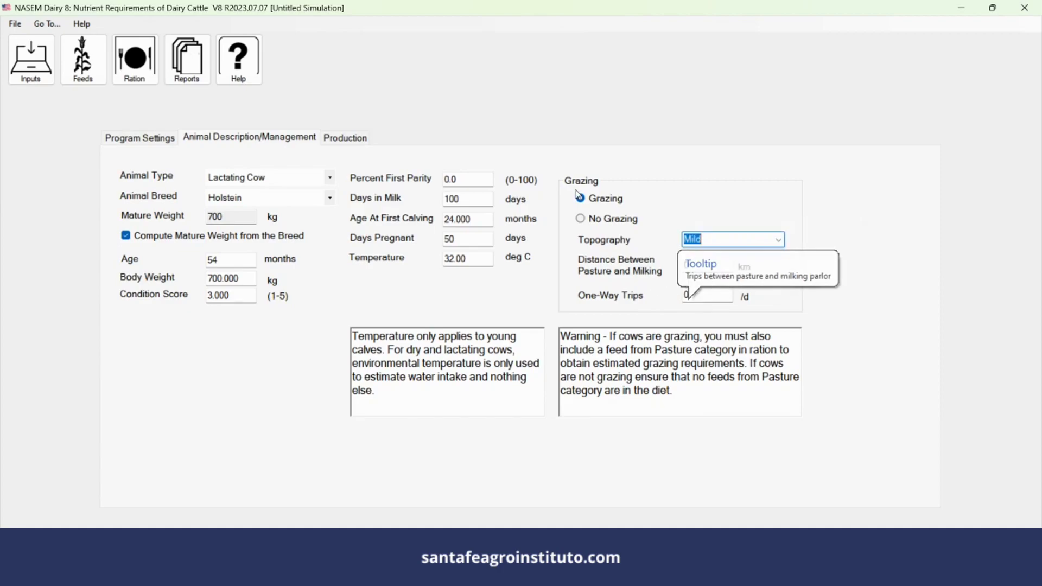
click(584, 221)
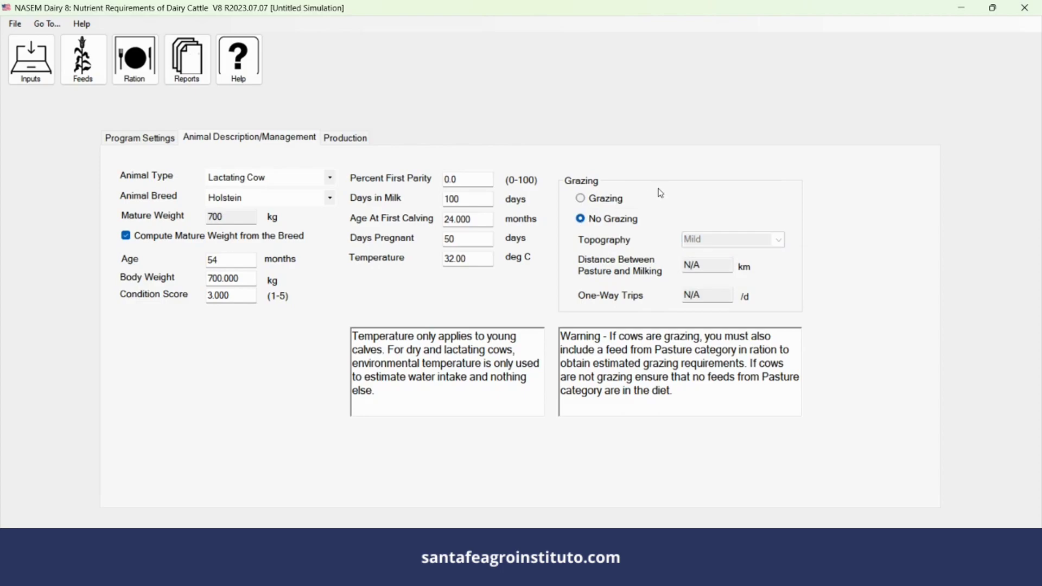